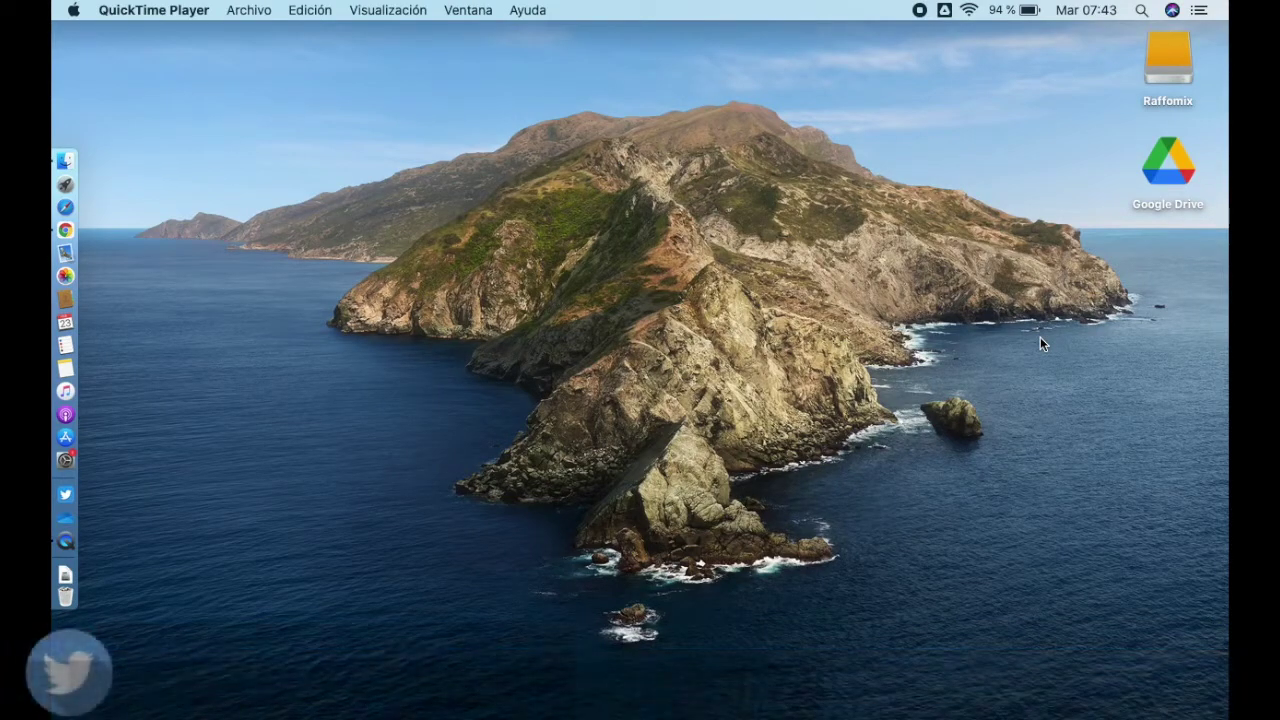
Step: Load Outlook on the web in the browser and open the Office 365 home page from the app launcher
left_click(780, 102)
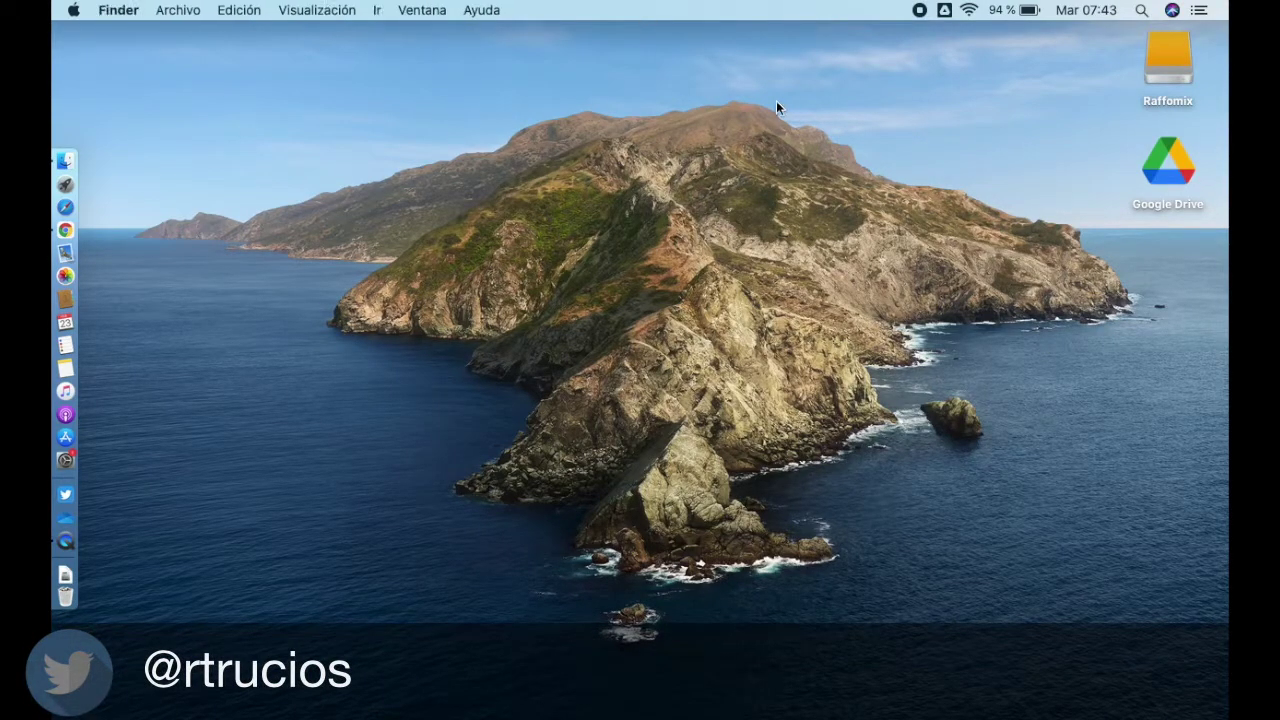
left_click(66, 230)
type("out")
key("Return")
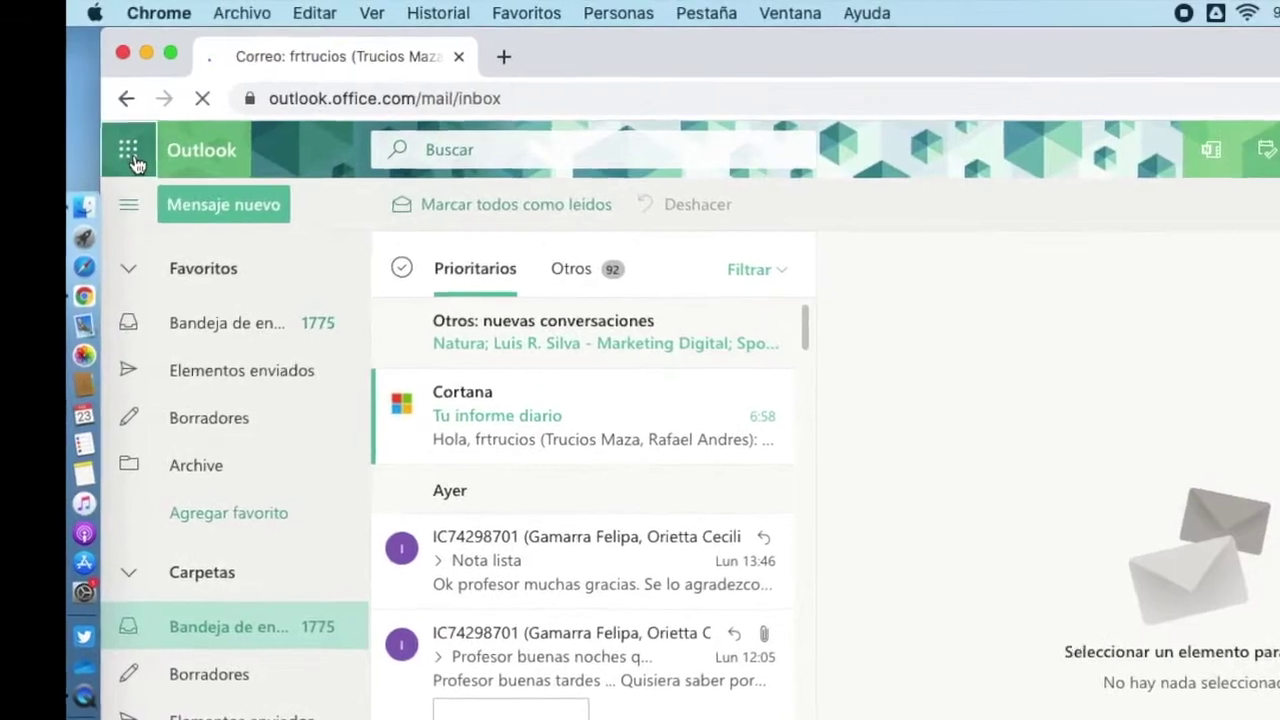
left_click(138, 162)
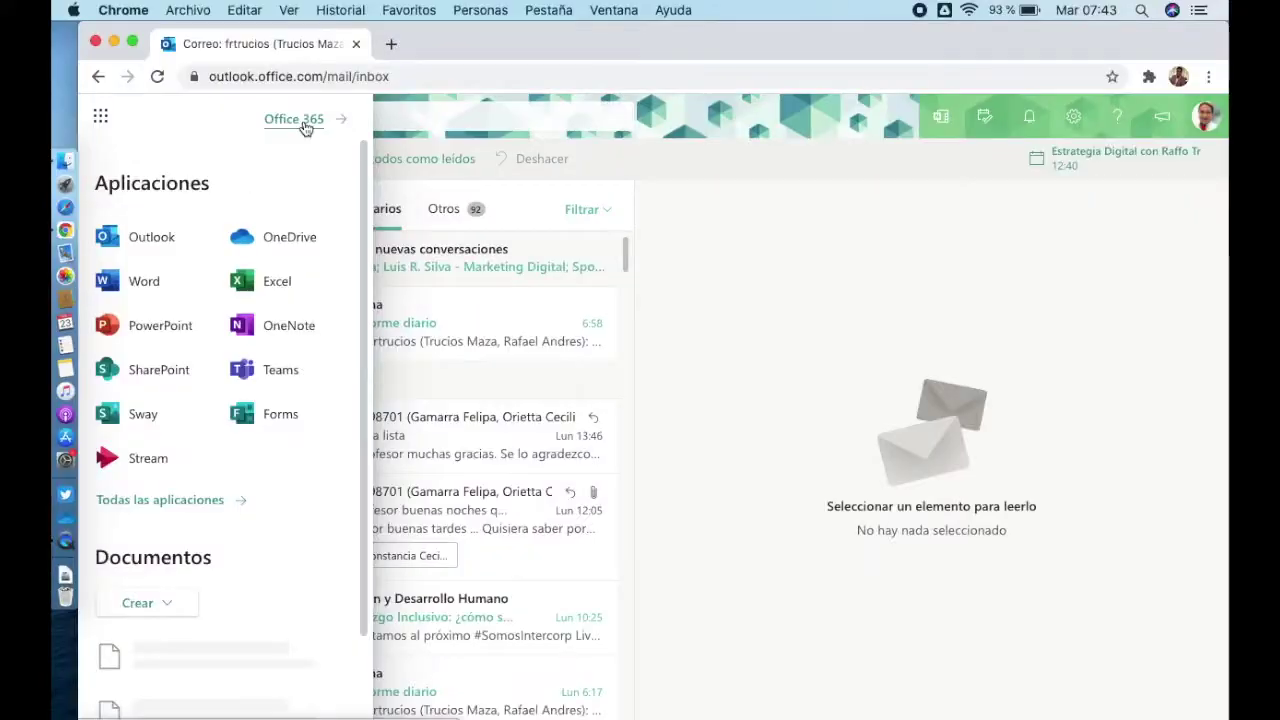
left_click(447, 186)
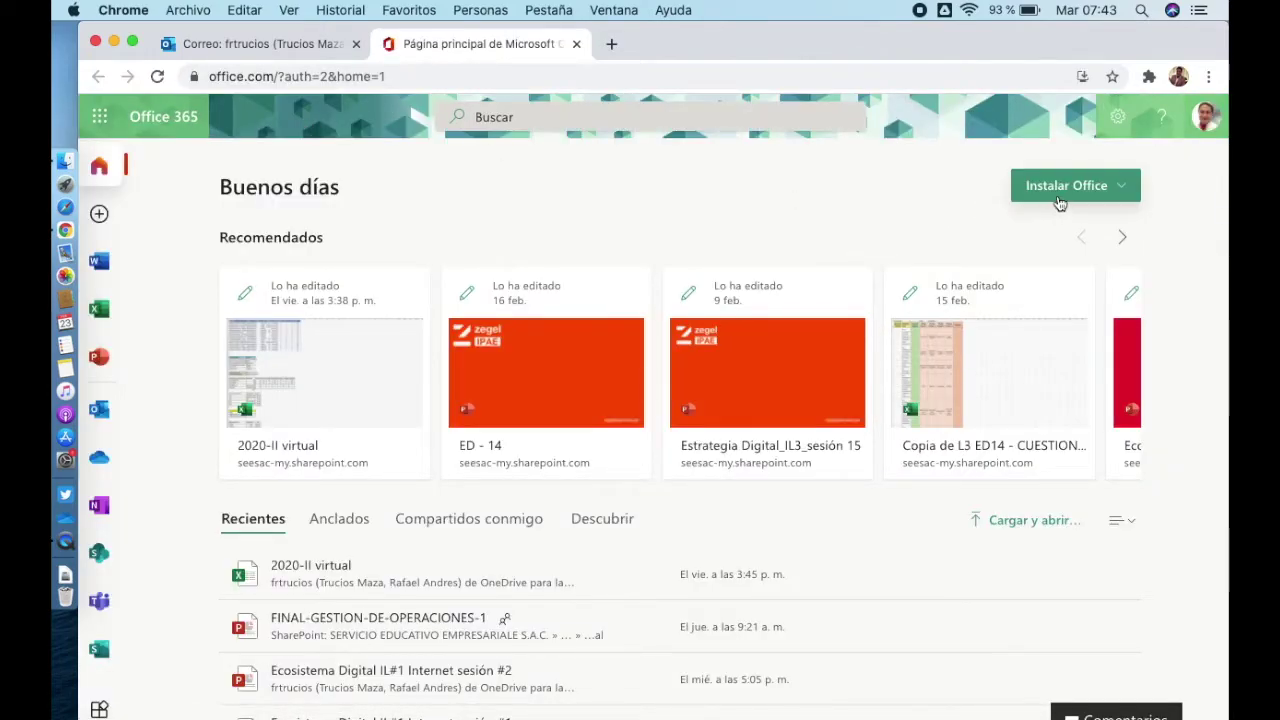
Step: Download the Aplicaciones de Office 365 installer package and save it to Downloads
left_click(1058, 197)
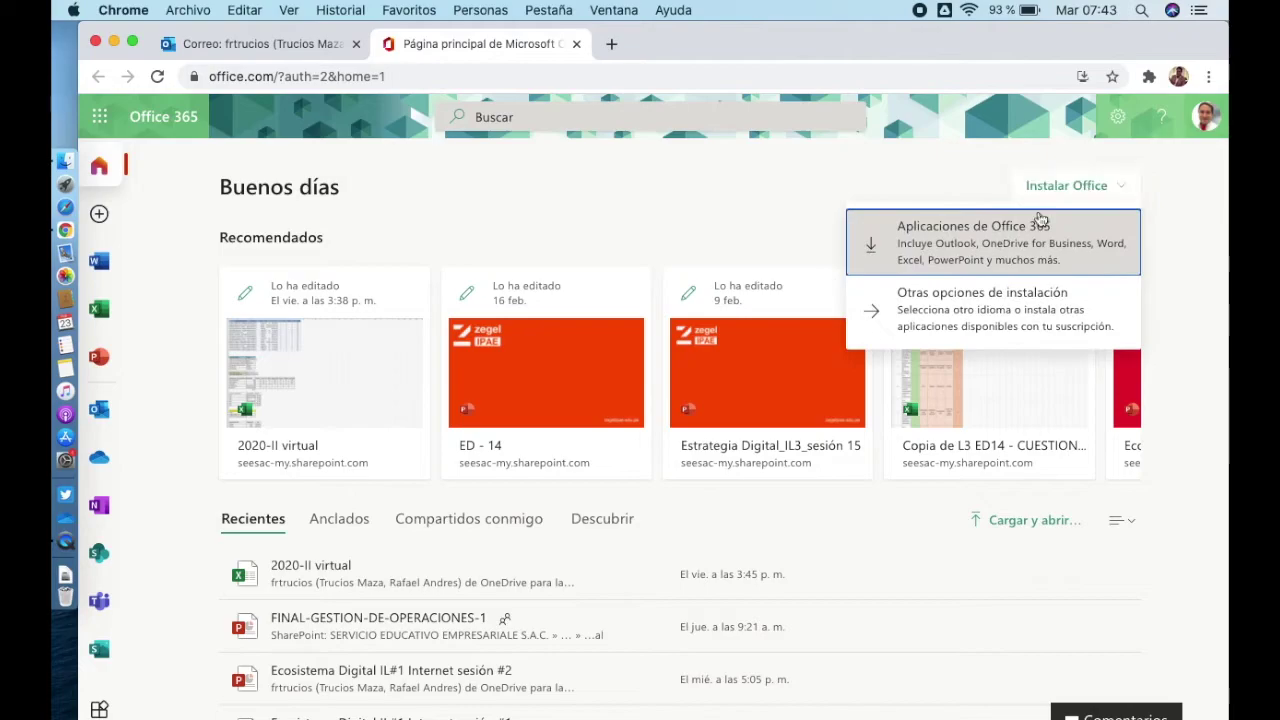
left_click(1008, 242)
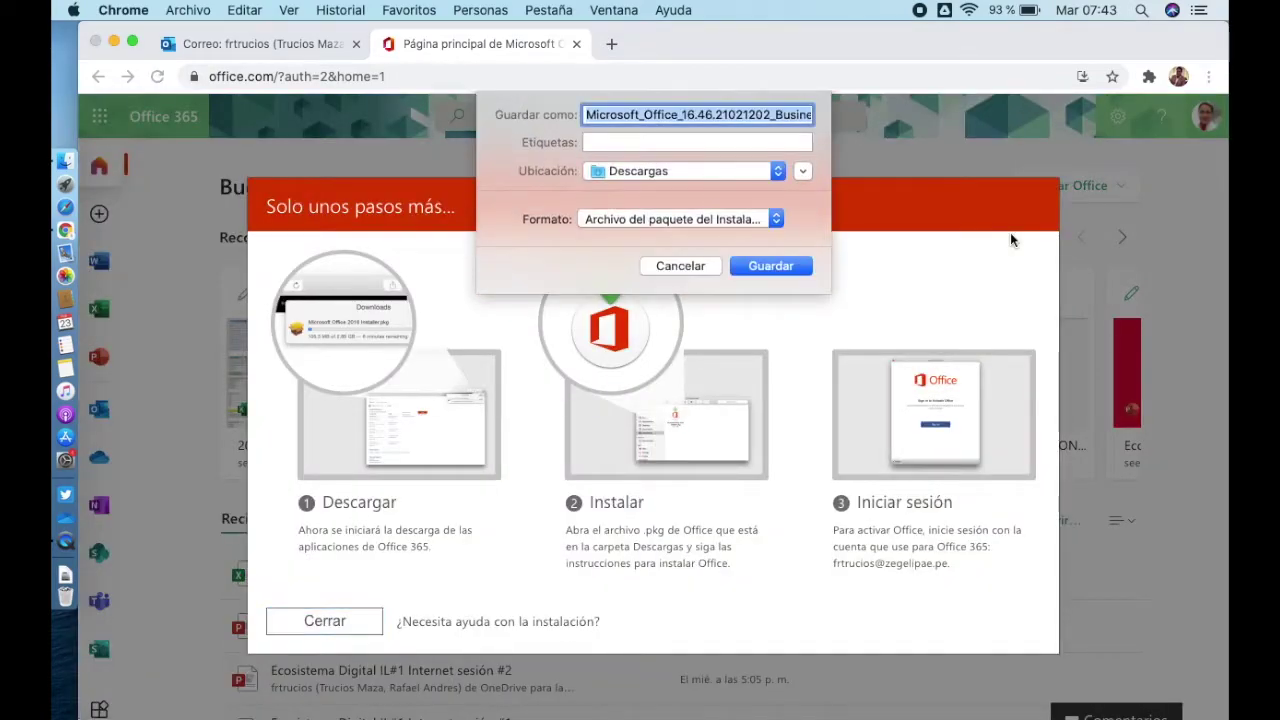
left_click(772, 266)
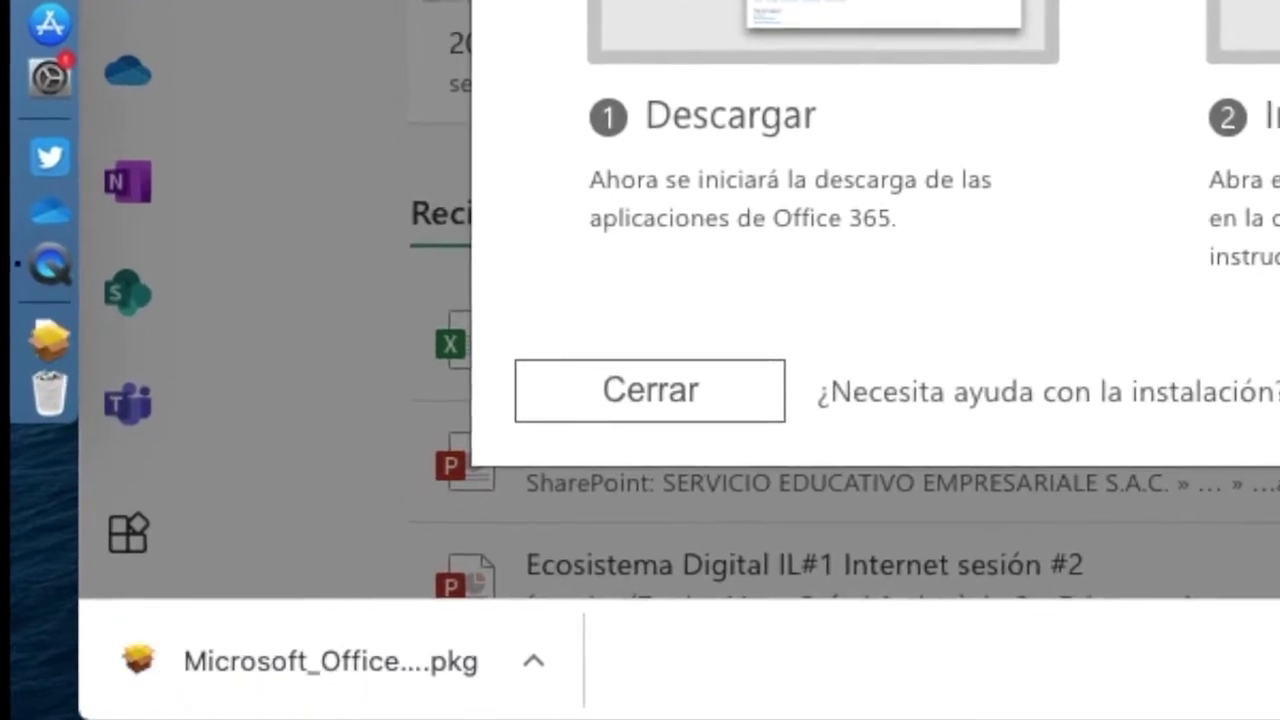
Step: Run the Office .pkg installer, accept the licence, authorise with the account password, and close it when finished
left_click(255, 652)
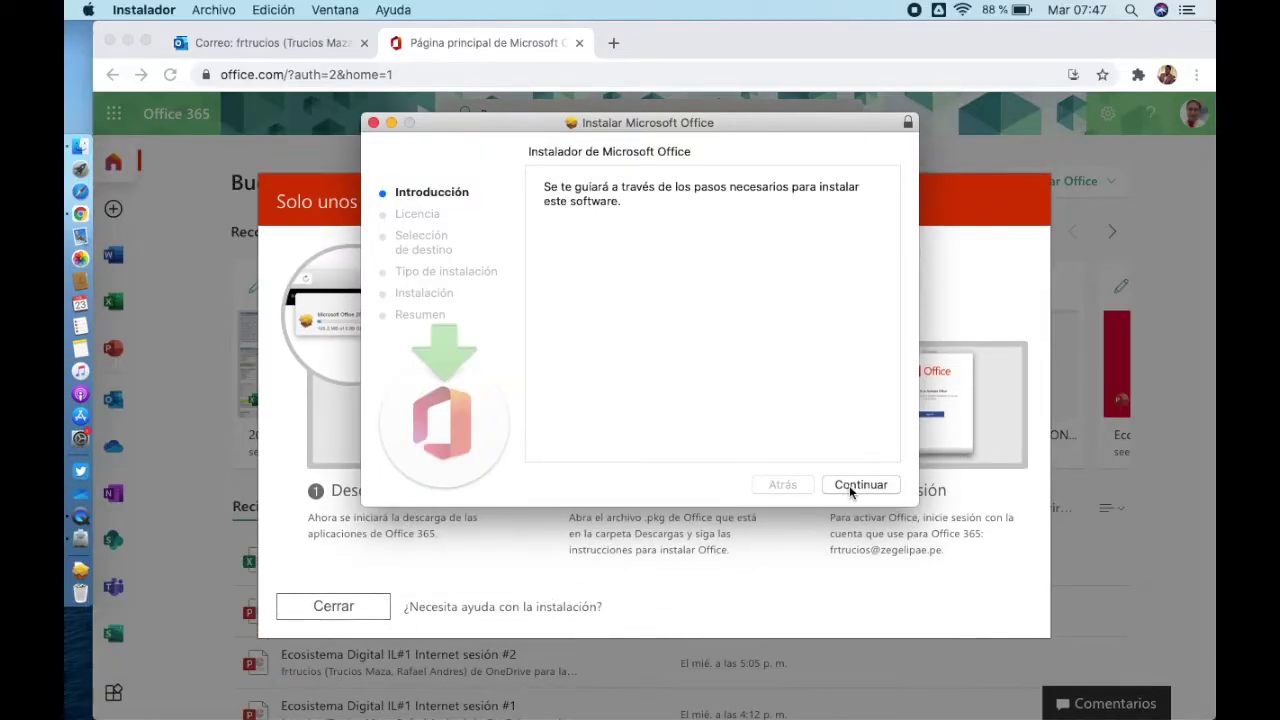
left_click(849, 485)
left_click(849, 485)
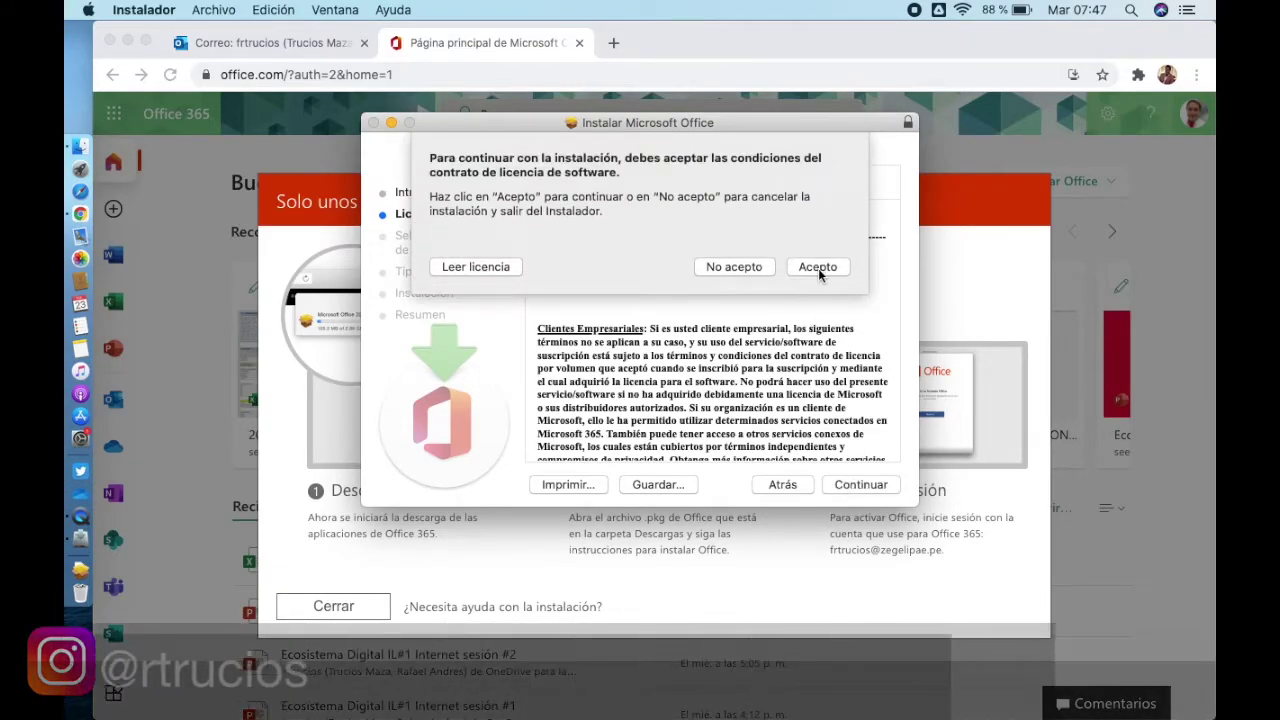
left_click(818, 267)
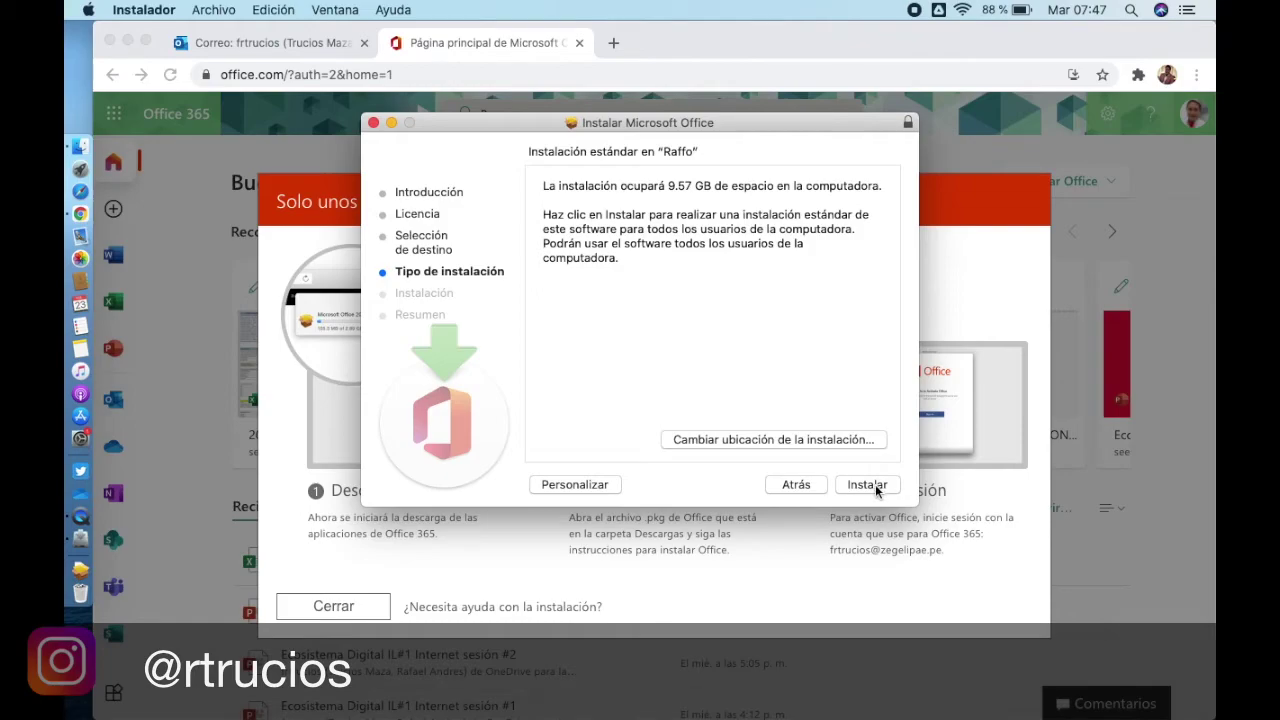
left_click(870, 484)
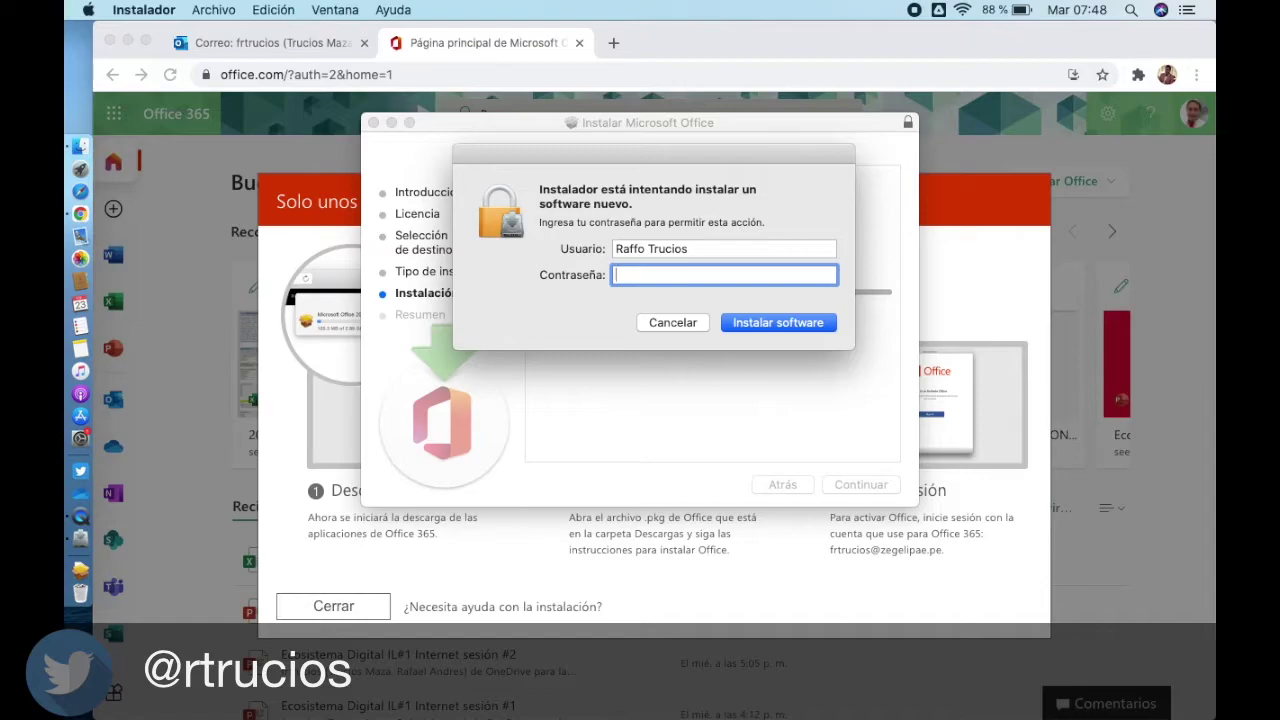
type("*******")
key("Return")
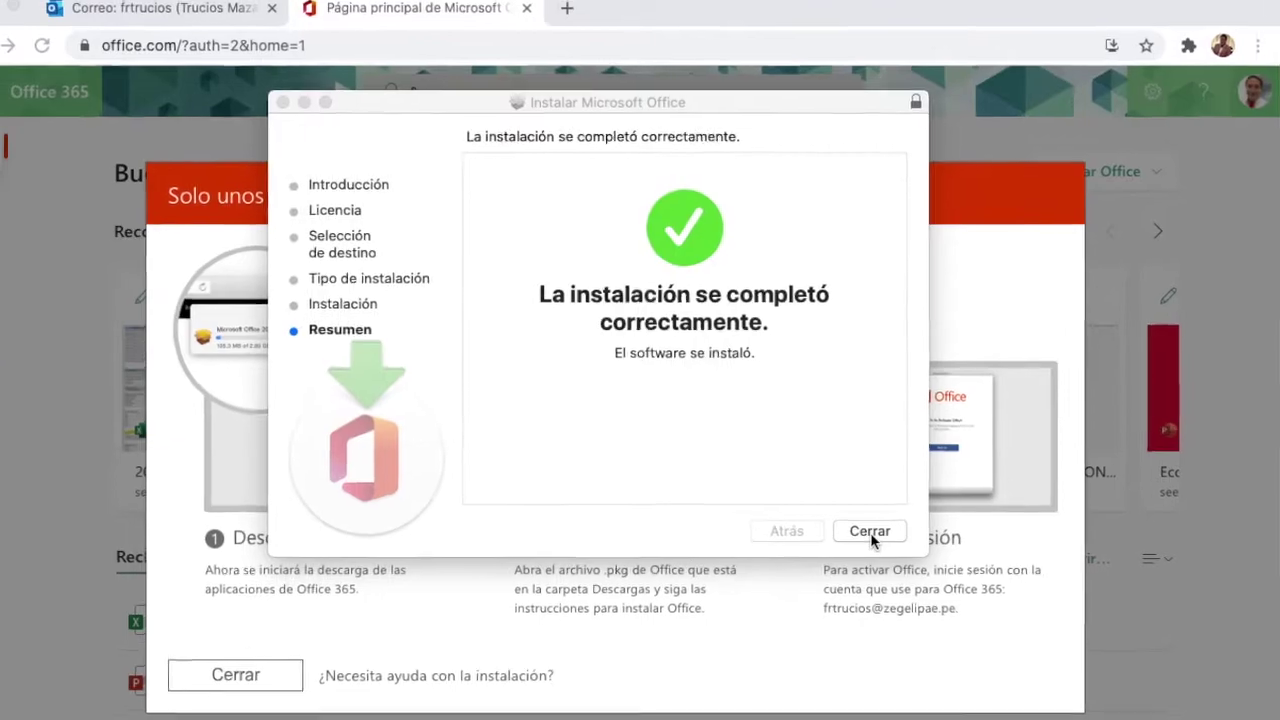
left_click(869, 485)
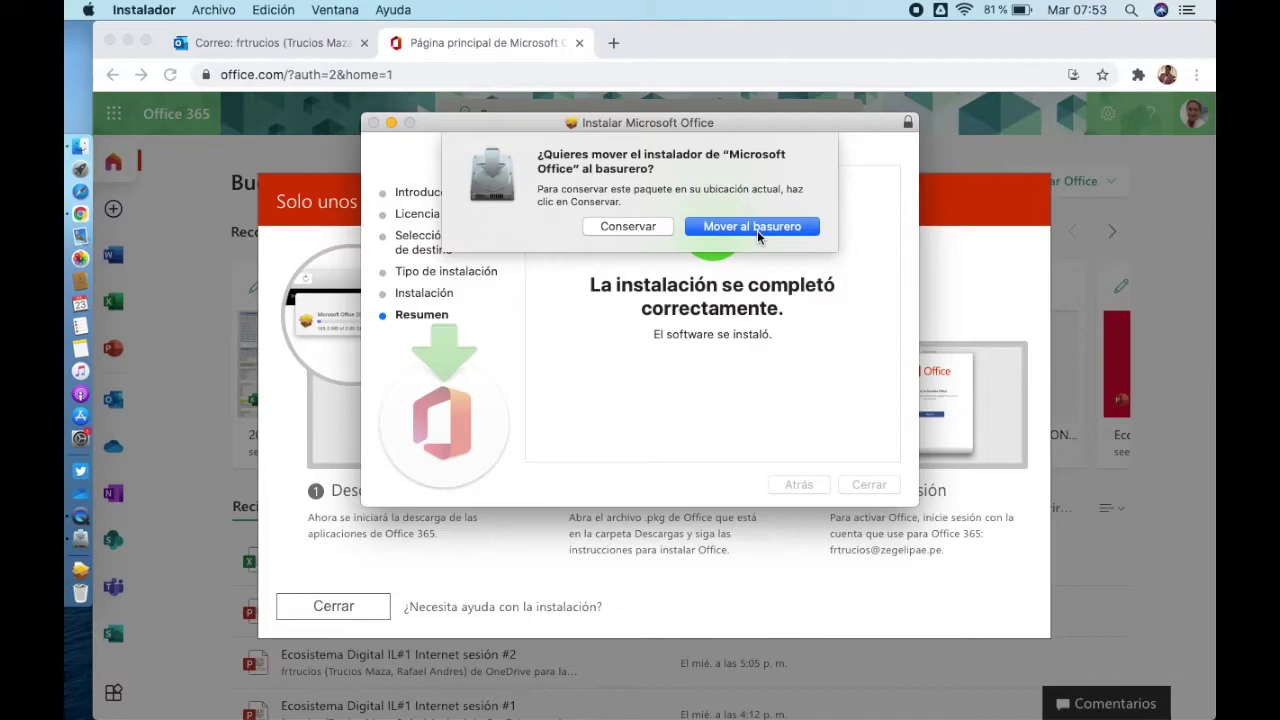
Step: Trash the installer package, close Microsoft AutoUpdate, and launch Microsoft PowerPoint from Launchpad
left_click(757, 227)
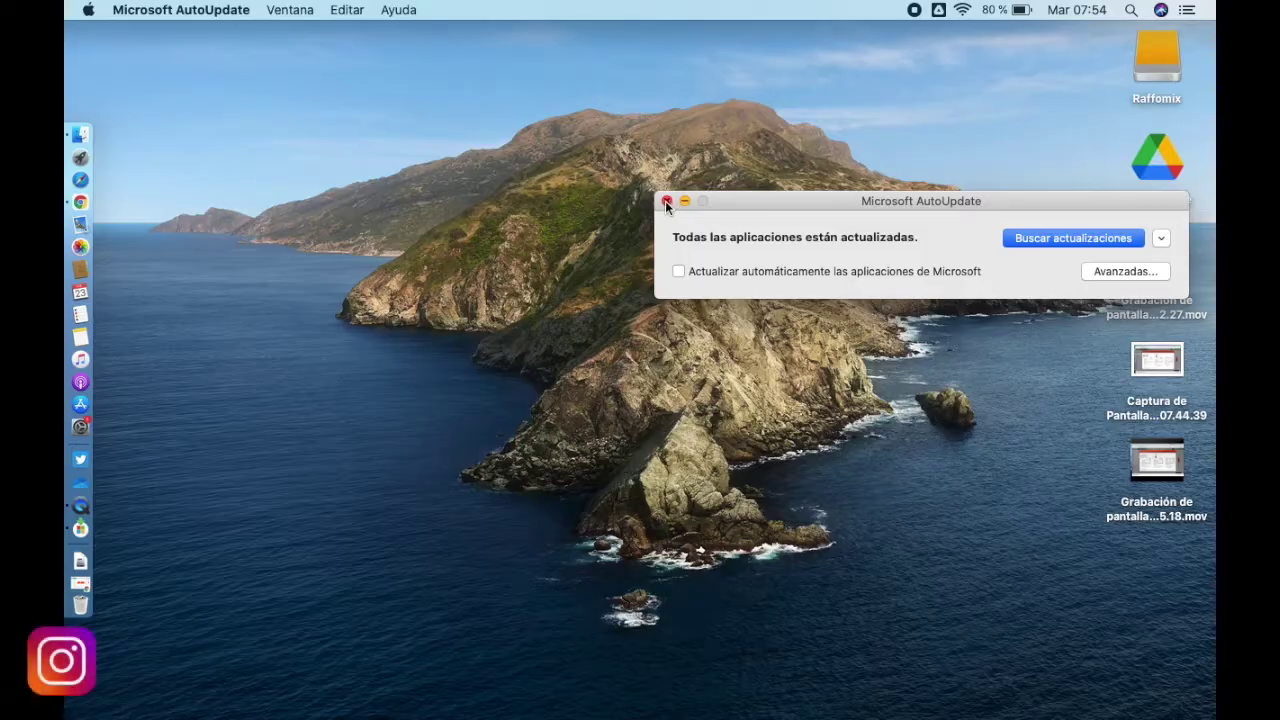
left_click(667, 201)
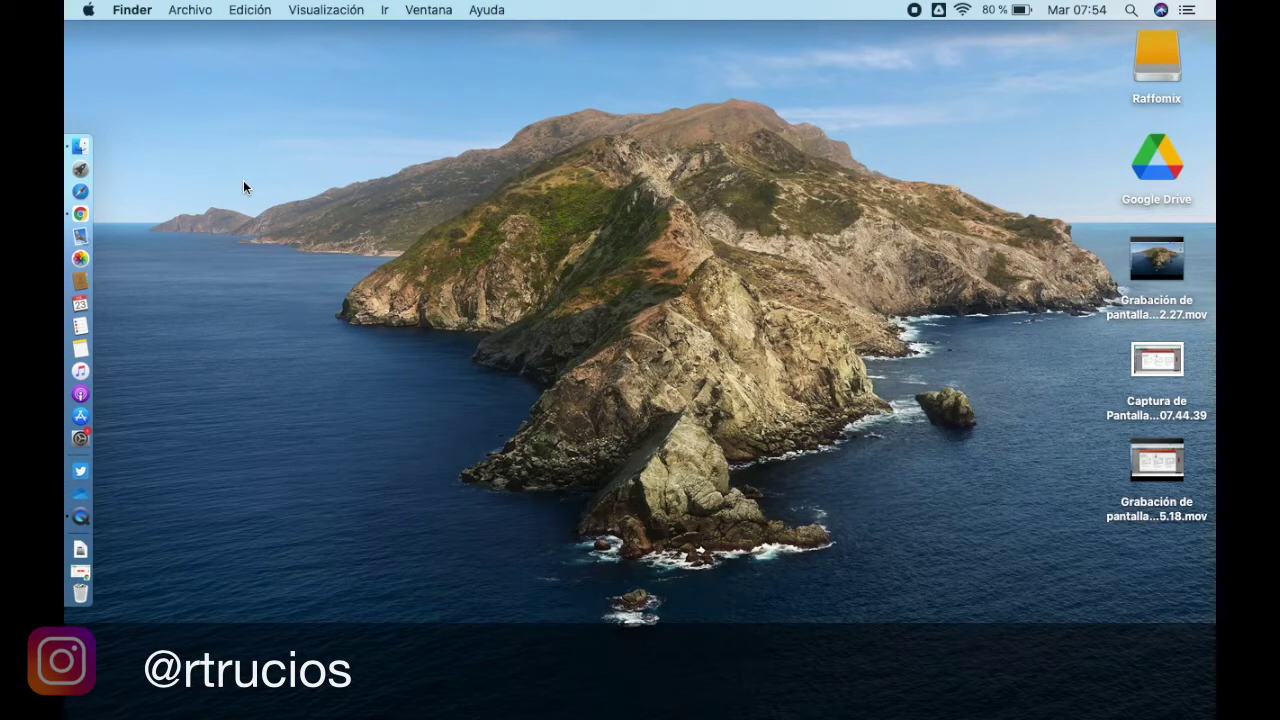
left_click(93, 172)
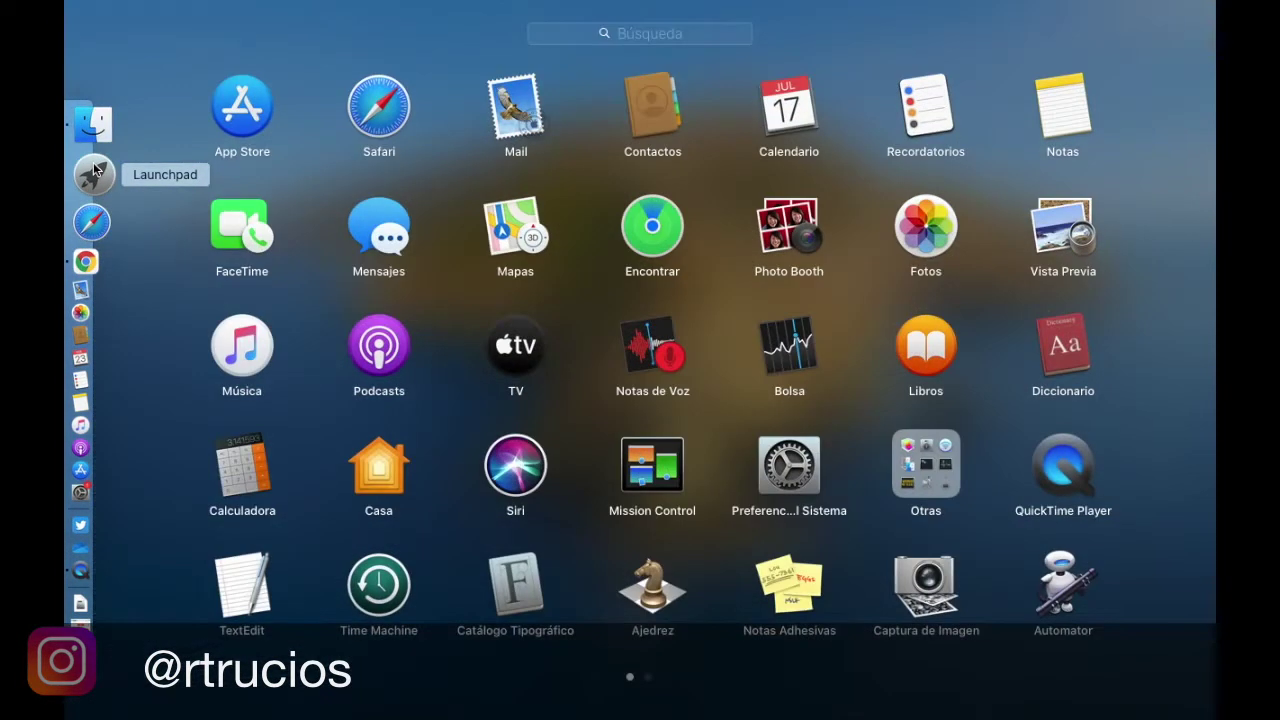
scroll(466, 249, "right", 3)
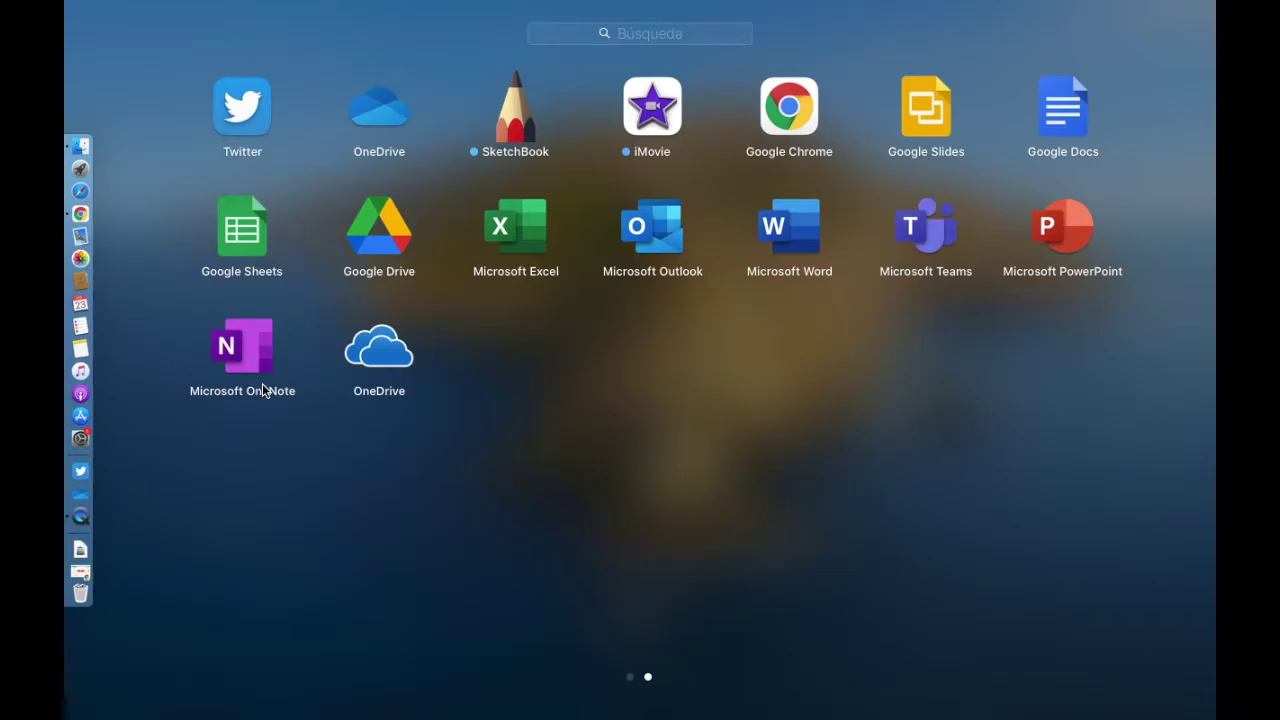
left_click(87, 165)
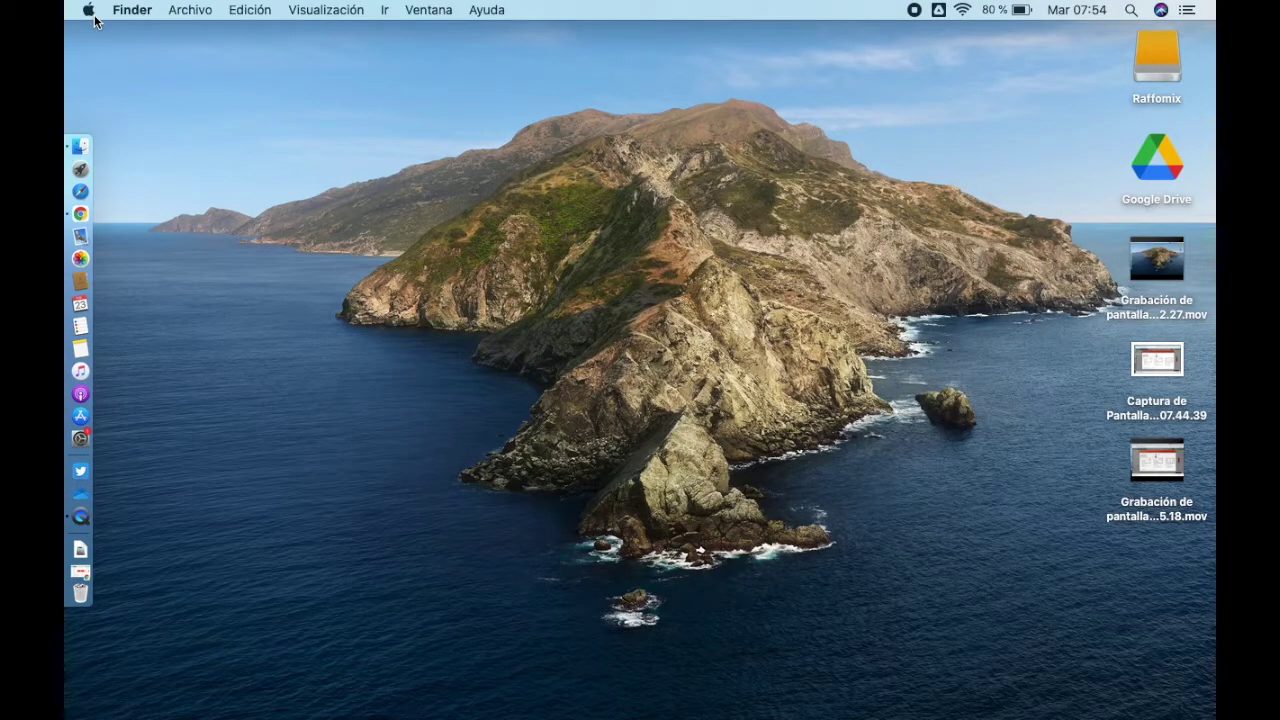
left_click(90, 165)
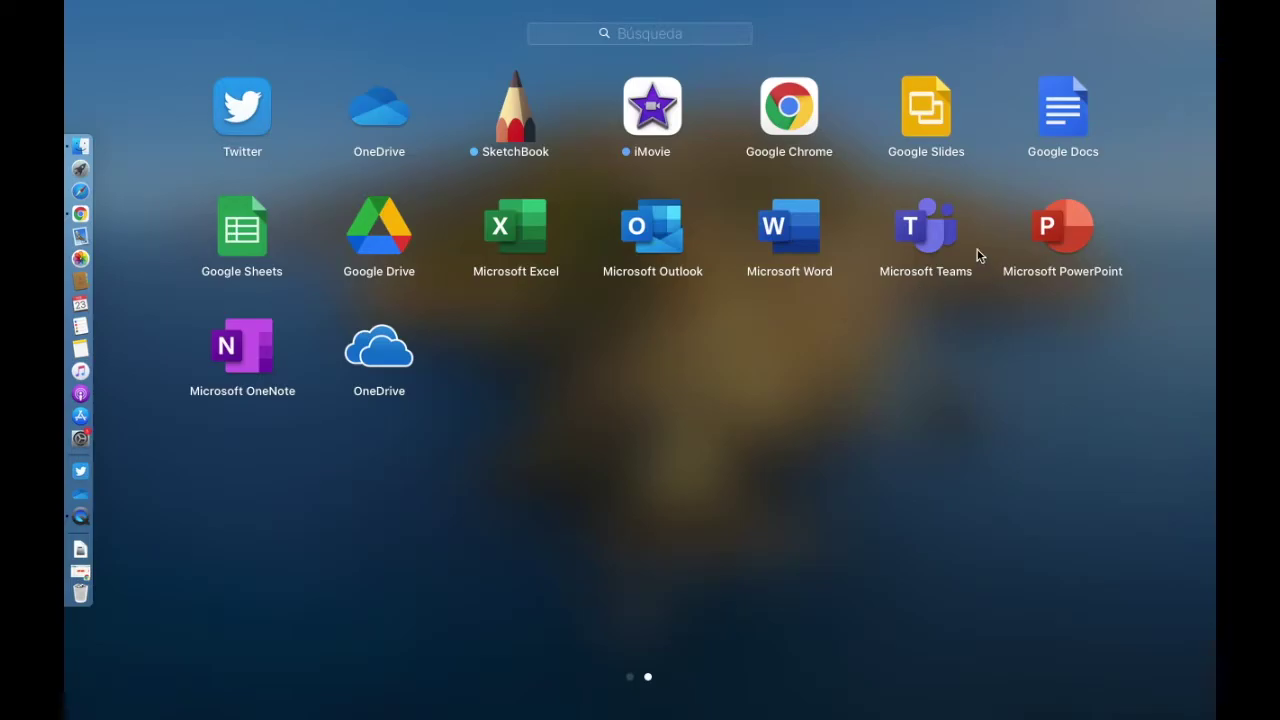
left_click(1047, 235)
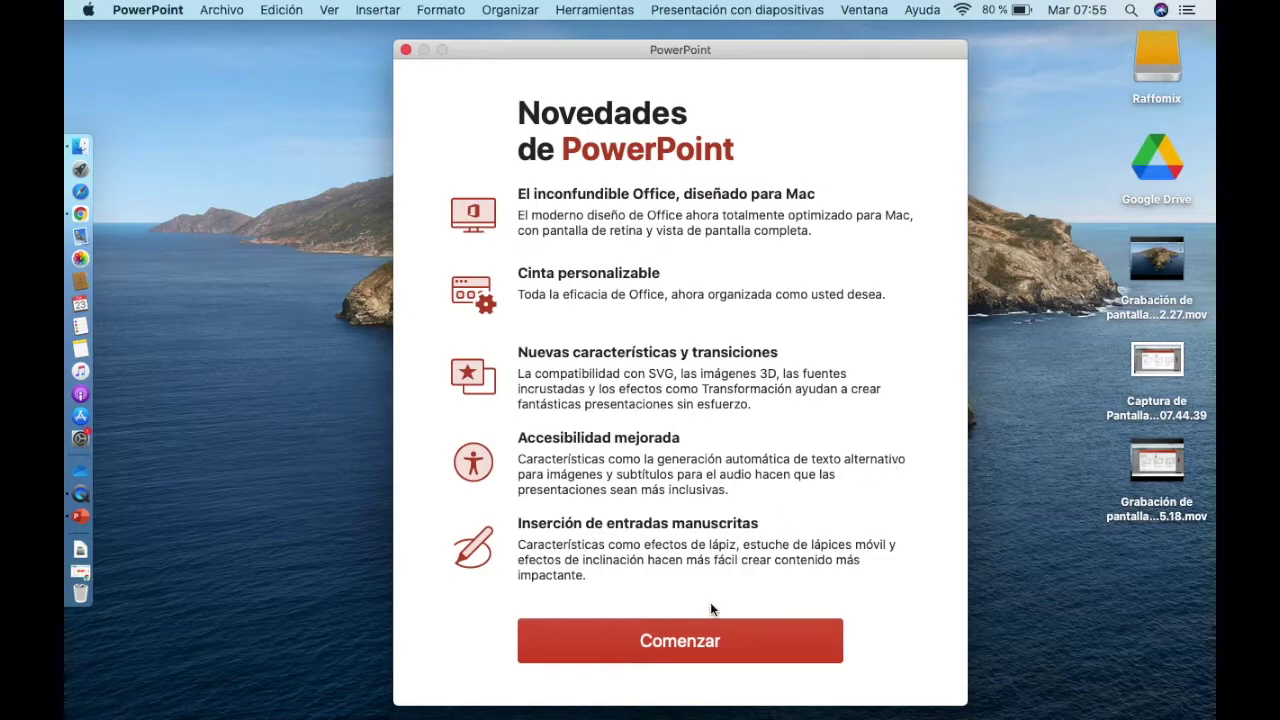
Step: Get past the welcome screen, then sign in with the work account e-mail to activate Office
left_click(691, 643)
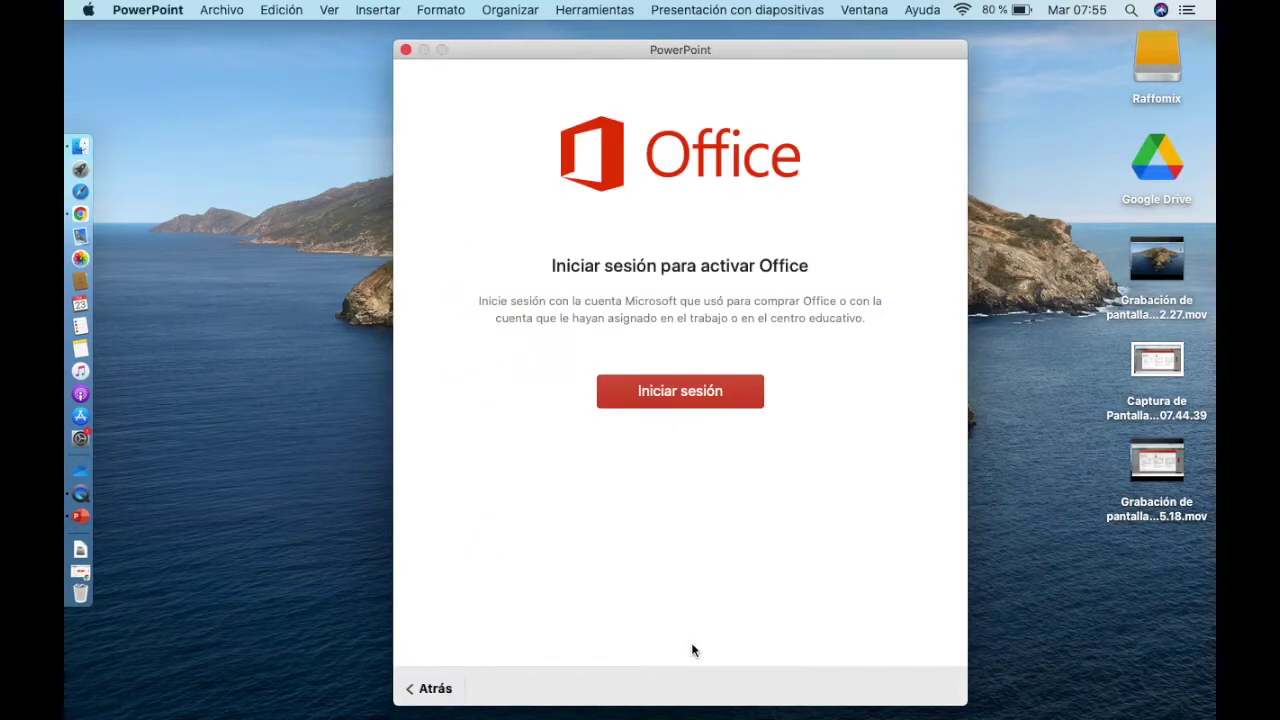
left_click(676, 391)
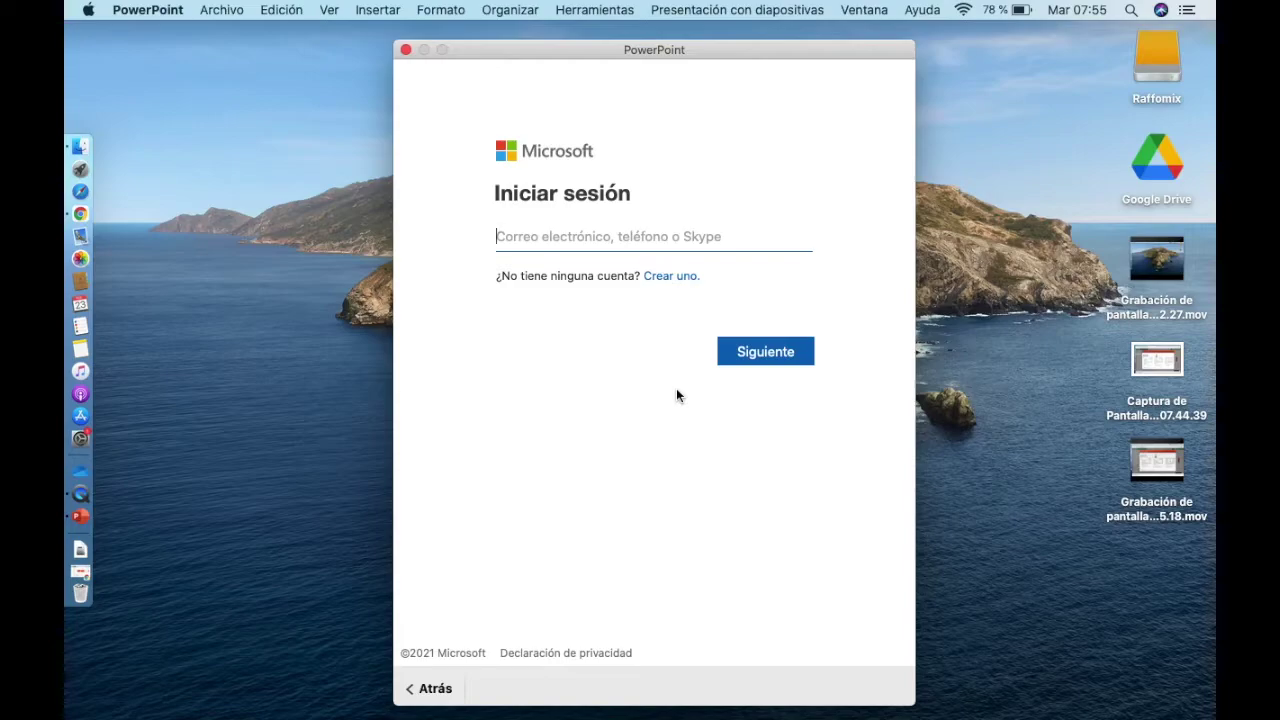
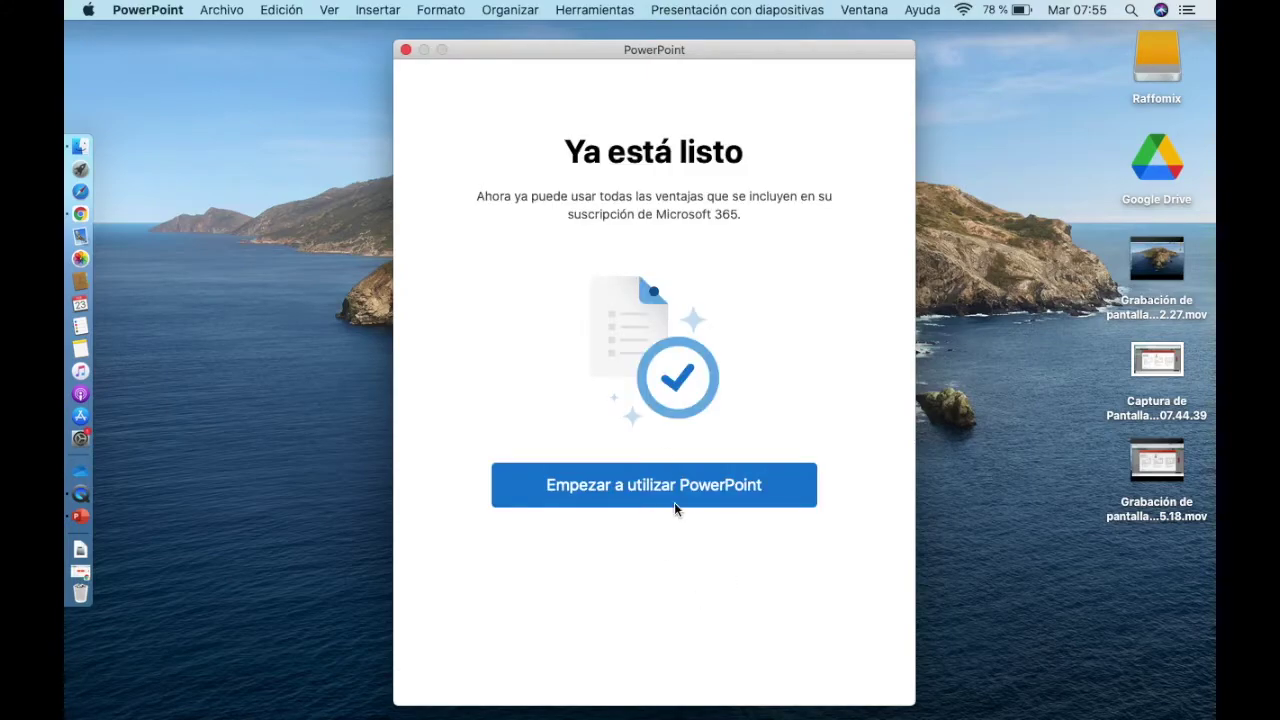
left_click(674, 500)
Step: Create a blank presentation and enter a title thanking visitors to the author's blog
left_click(366, 201)
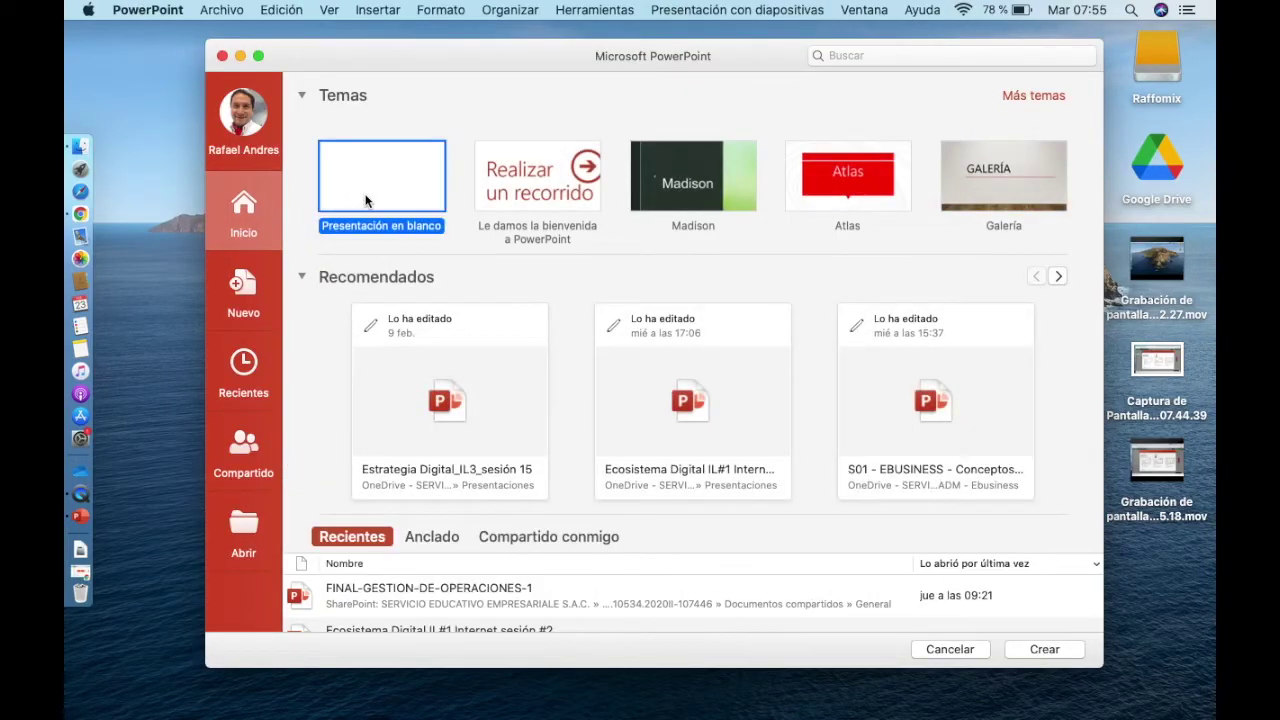
double_click(366, 201)
left_click(660, 351)
type("El B")
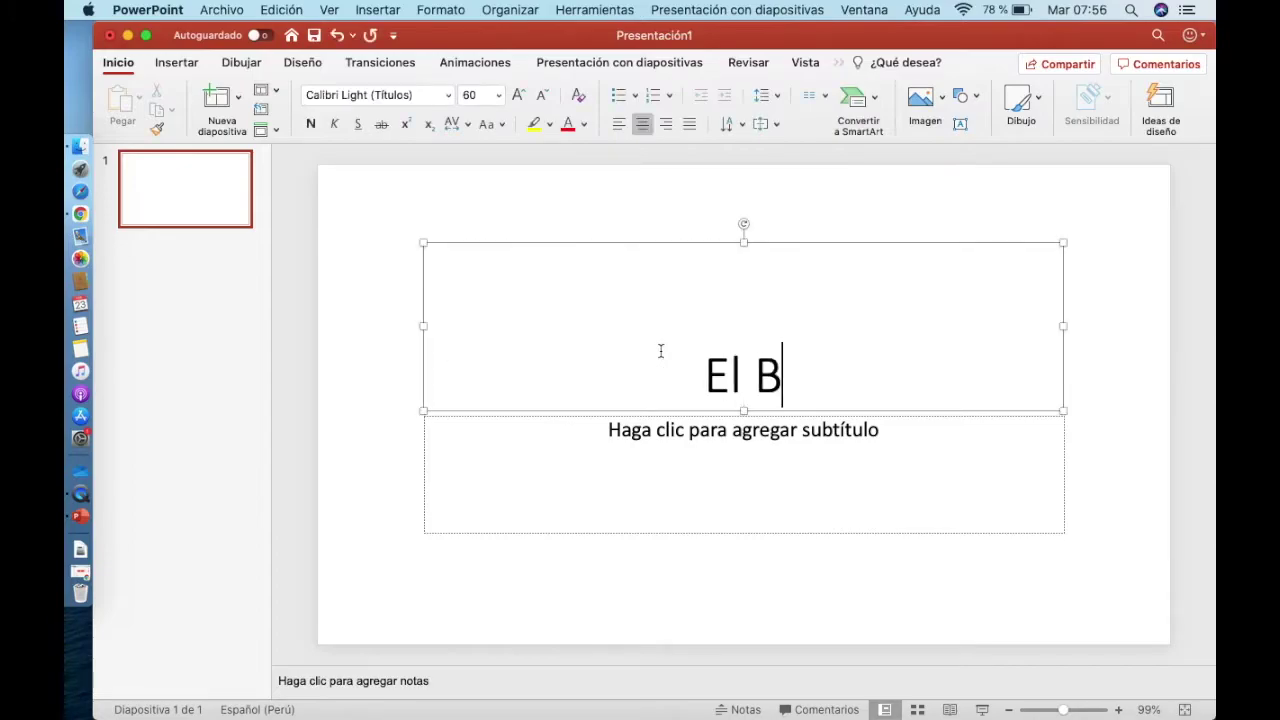
type("log De Raffo agradece su visita")
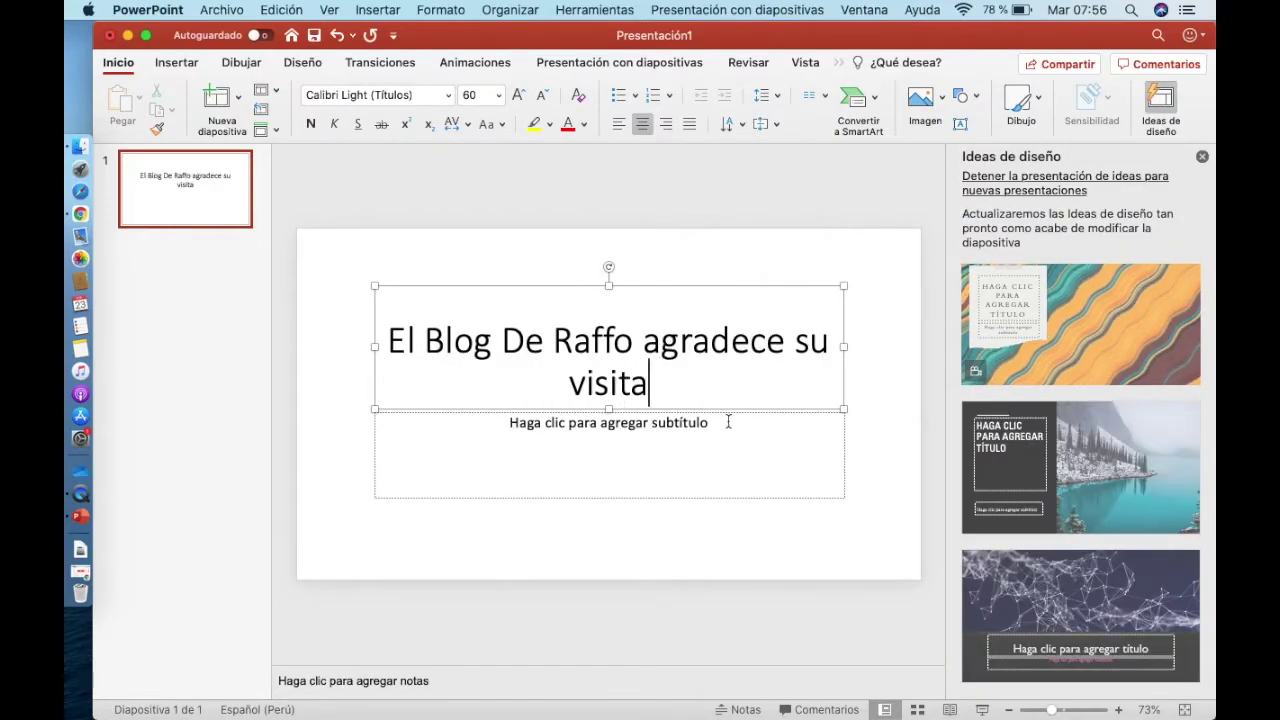
Step: Add a subtitle inviting viewers to find the author on Instagram and Twitter, then run the slide show
left_click(723, 433)
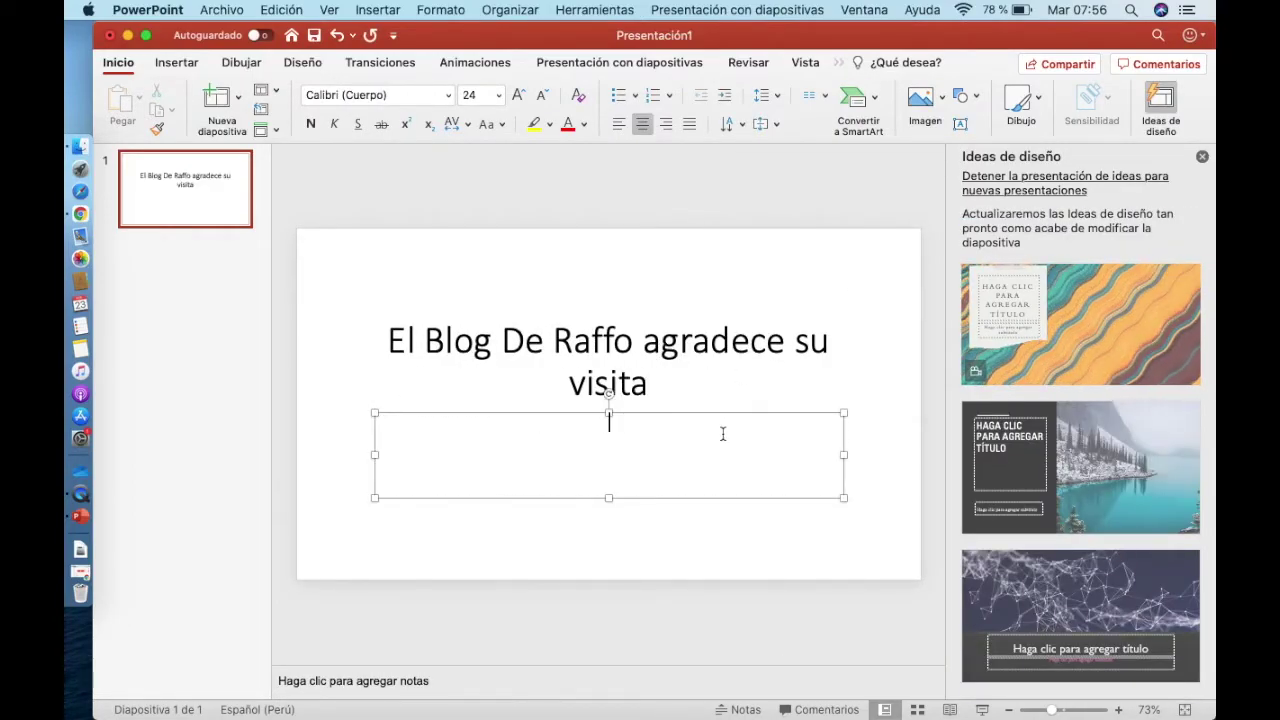
type("Busca a Raffo")
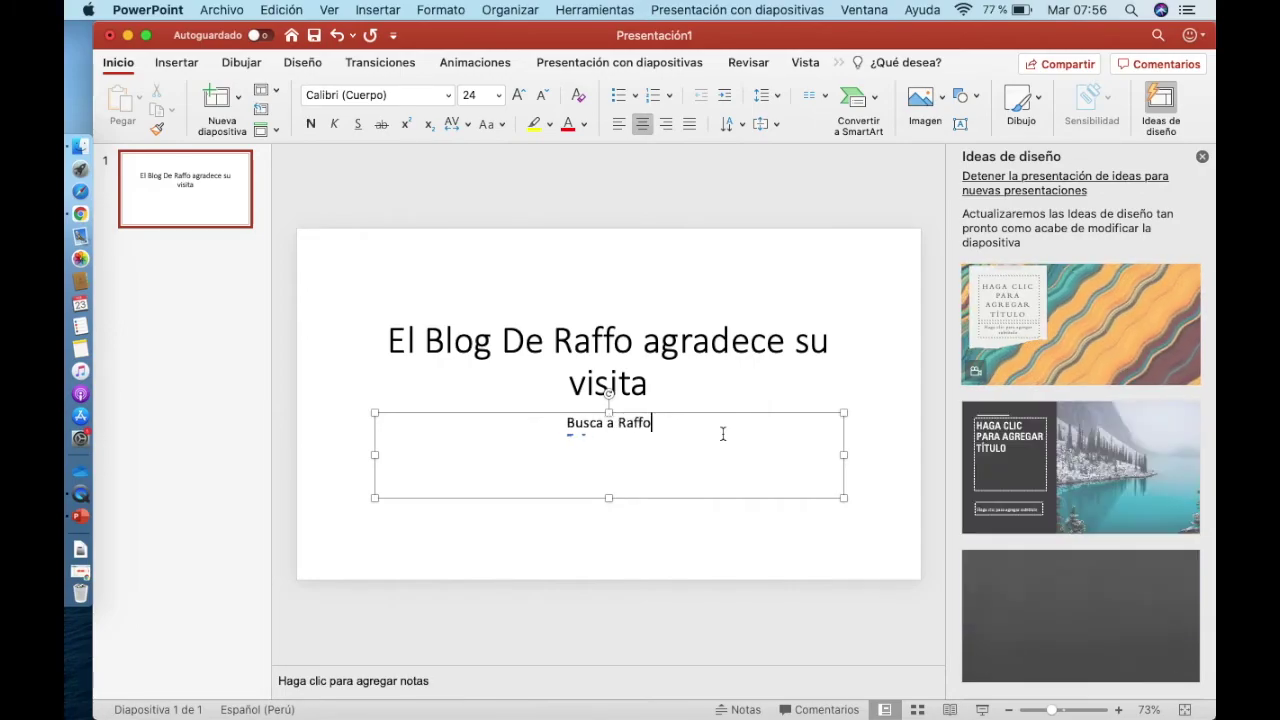
type(" Trucíos en Instagram y")
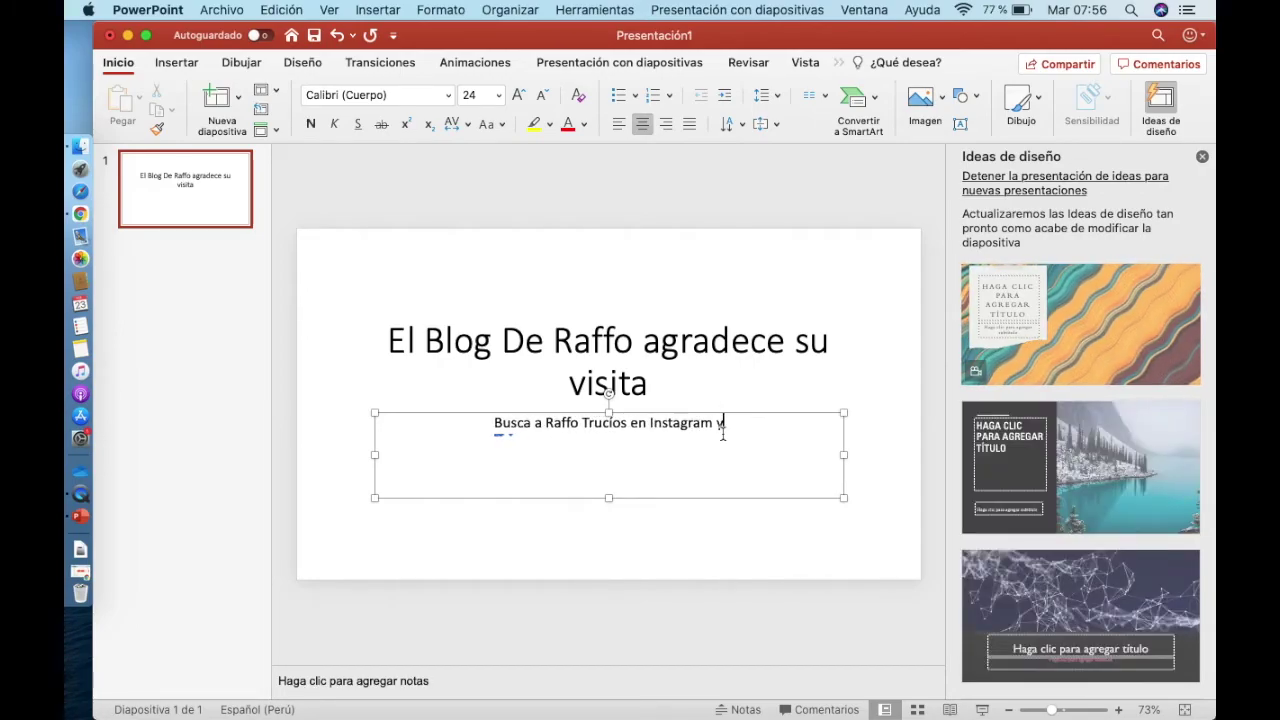
type(" Twitter :)")
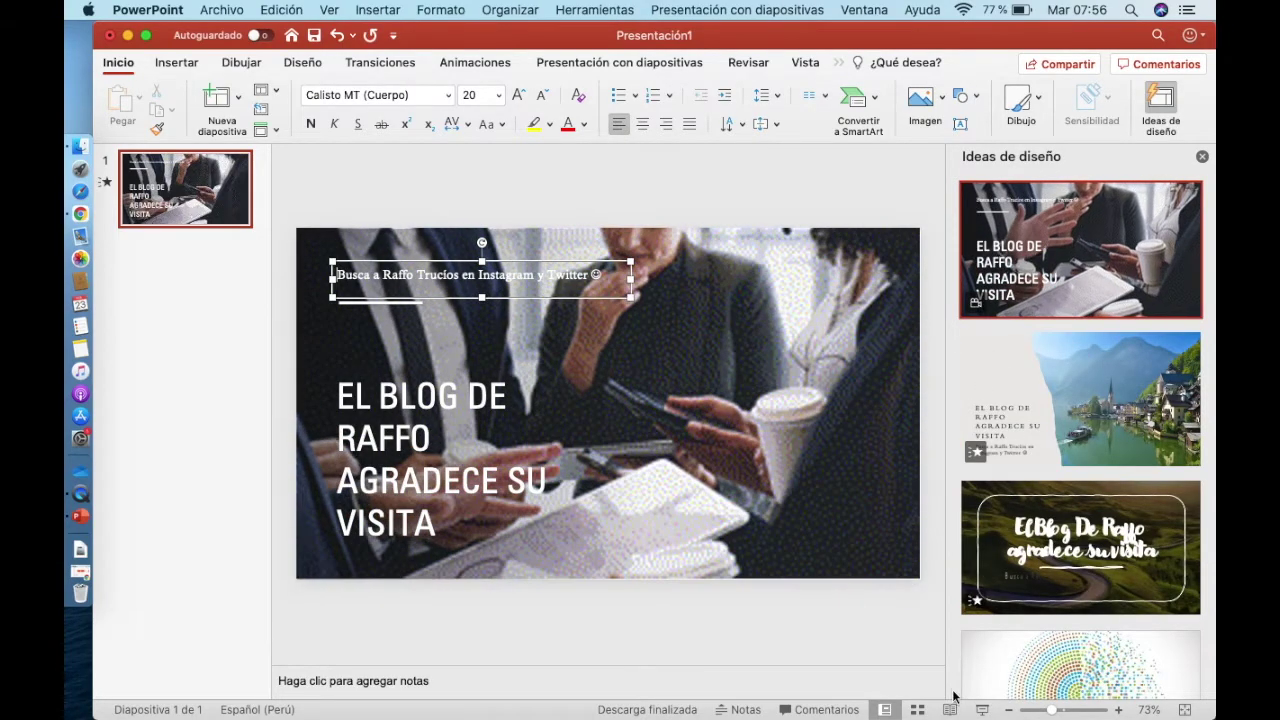
left_click(984, 710)
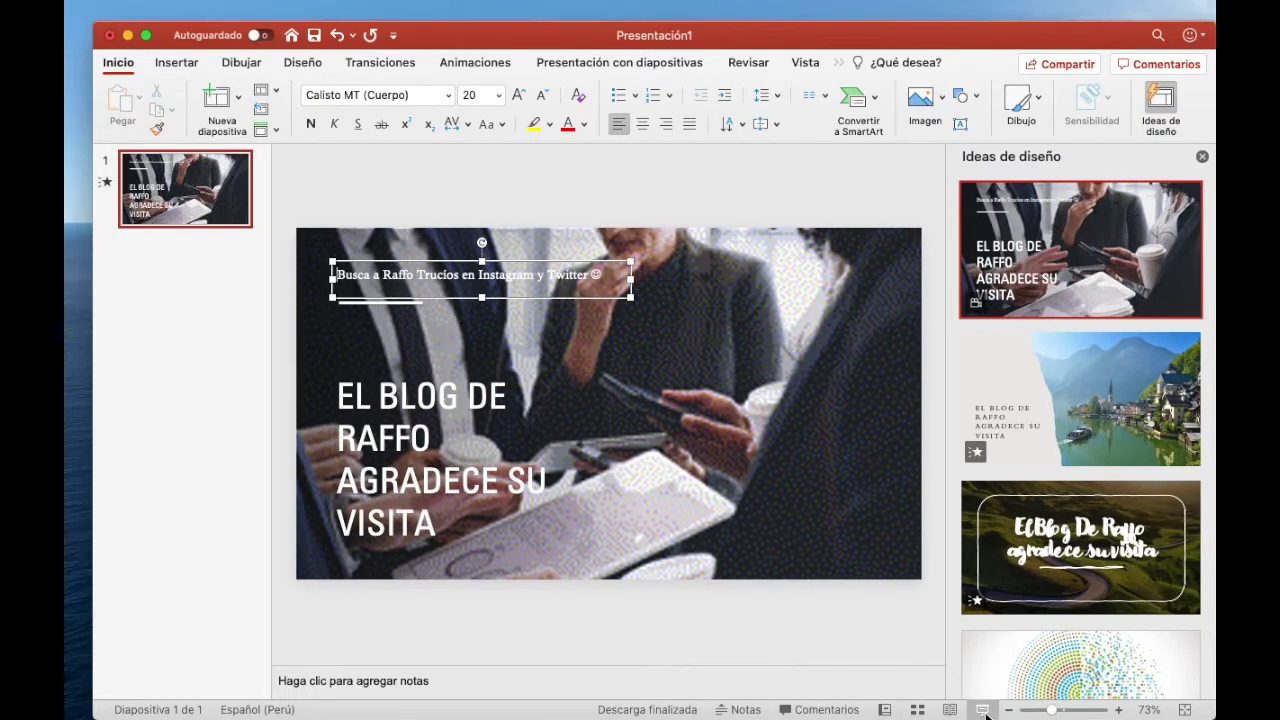